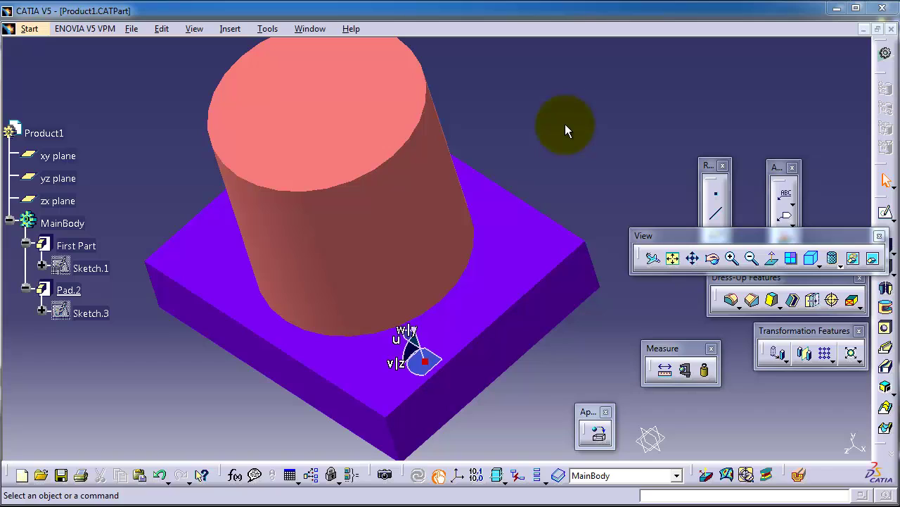
{"action": "middle_click_drag", "start_coordinate": [494, 177], "coordinate": [523, 193]}
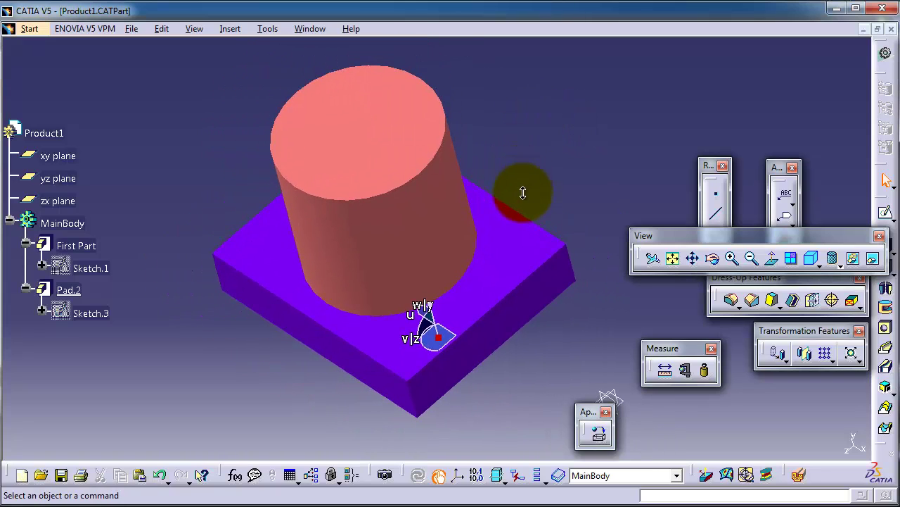
{"action": "left_click", "coordinate": [231, 29]}
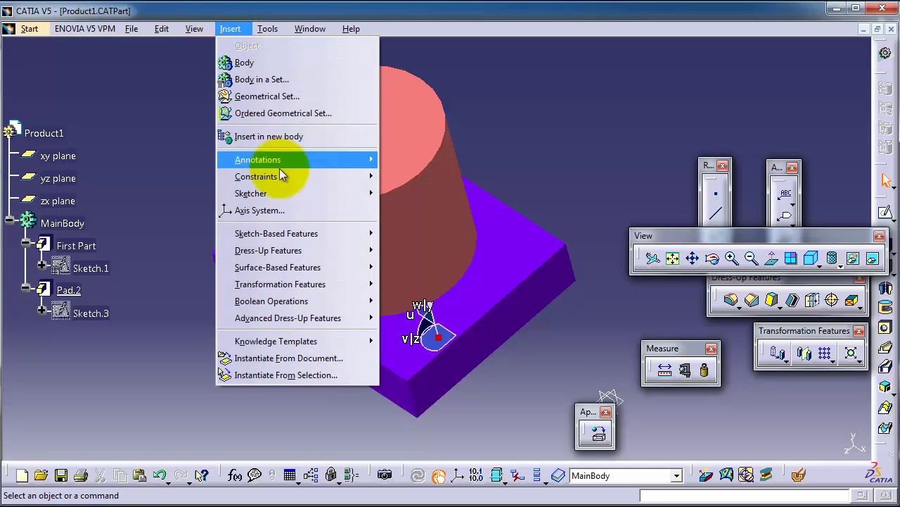
{"action": "mouse_move", "coordinate": [277, 285]}
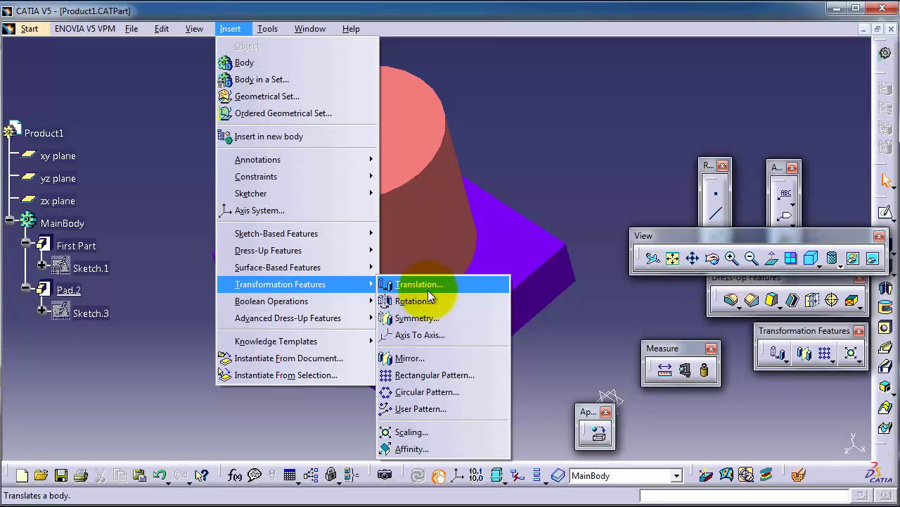
{"action": "left_click", "coordinate": [532, 169]}
{"action": "middle_click_drag", "start_coordinate": [542, 152], "coordinate": [503, 147]}
{"action": "scroll", "coordinate": [418, 374], "scroll_direction": "up", "scroll_amount": 2}
Detach the compass from the purple plate's top face and drop it in empty space.
{"action": "left_click", "coordinate": [414, 361]}
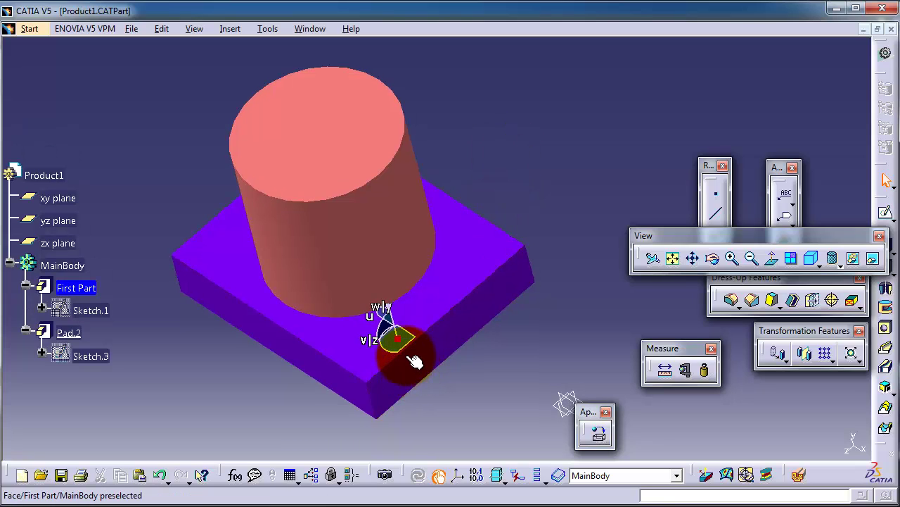
{"action": "left_click", "coordinate": [404, 351]}
{"action": "left_click_drag", "start_coordinate": [399, 350], "coordinate": [777, 89]}
{"action": "mouse_move", "coordinate": [764, 84]}
{"action": "middle_mouse_down"}
{"action": "mouse_move", "coordinate": [753, 58]}
{"action": "mouse_move", "coordinate": [736, 89]}
{"action": "mouse_move", "coordinate": [755, 96]}
{"action": "middle_mouse_up"}
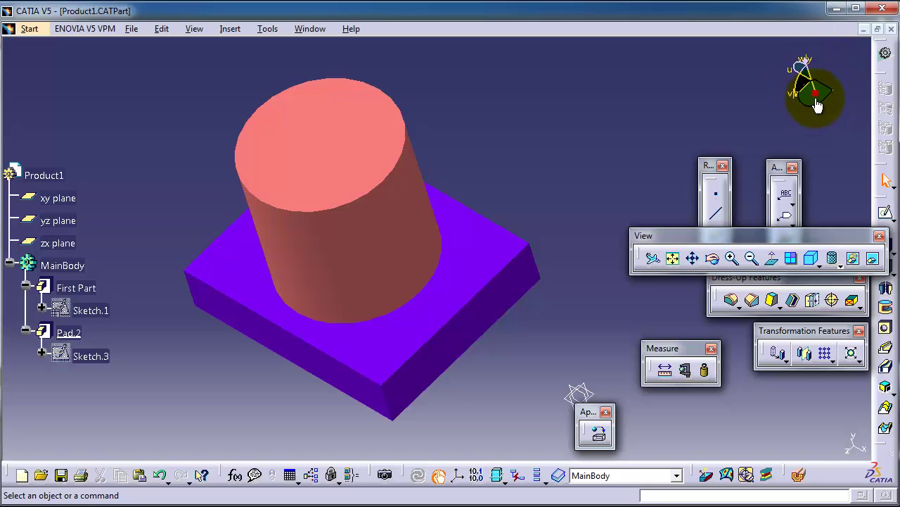
Attach the compass to the top face of the purple First Part plate, near its outer corner beside the cylinder.
{"action": "left_click_drag", "start_coordinate": [810, 96], "coordinate": [524, 254]}
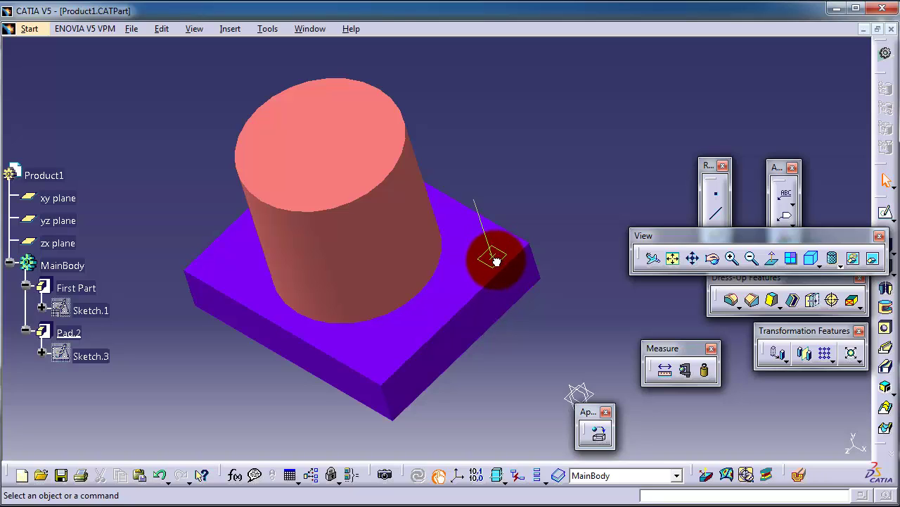
{"action": "mouse_move", "coordinate": [504, 268]}
{"action": "left_mouse_down"}
{"action": "mouse_move", "coordinate": [354, 158]}
{"action": "mouse_move", "coordinate": [499, 312]}
{"action": "mouse_move", "coordinate": [483, 281]}
{"action": "mouse_move", "coordinate": [505, 272]}
{"action": "mouse_move", "coordinate": [489, 276]}
{"action": "mouse_move", "coordinate": [483, 262]}
{"action": "mouse_move", "coordinate": [504, 256]}
{"action": "mouse_move", "coordinate": [489, 262]}
{"action": "left_mouse_up"}
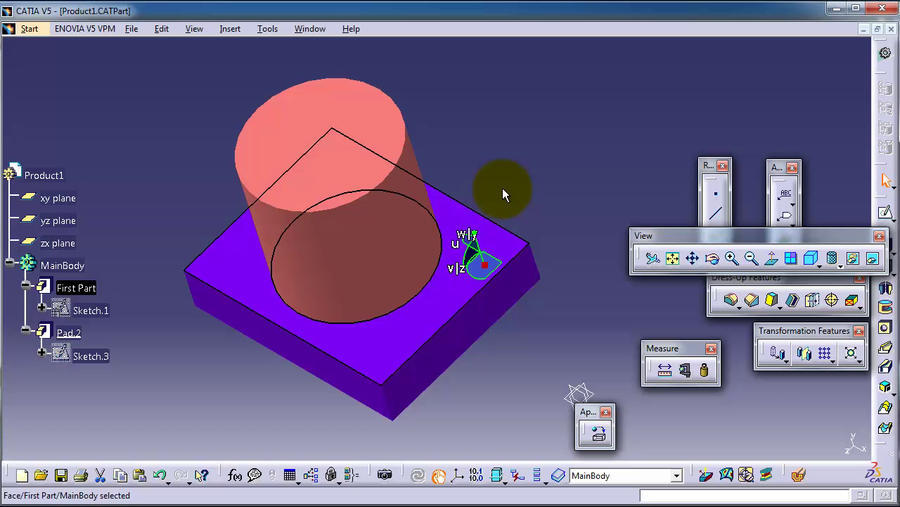
{"action": "middle_click_drag", "start_coordinate": [486, 177], "coordinate": [492, 140]}
{"action": "left_click", "coordinate": [513, 230]}
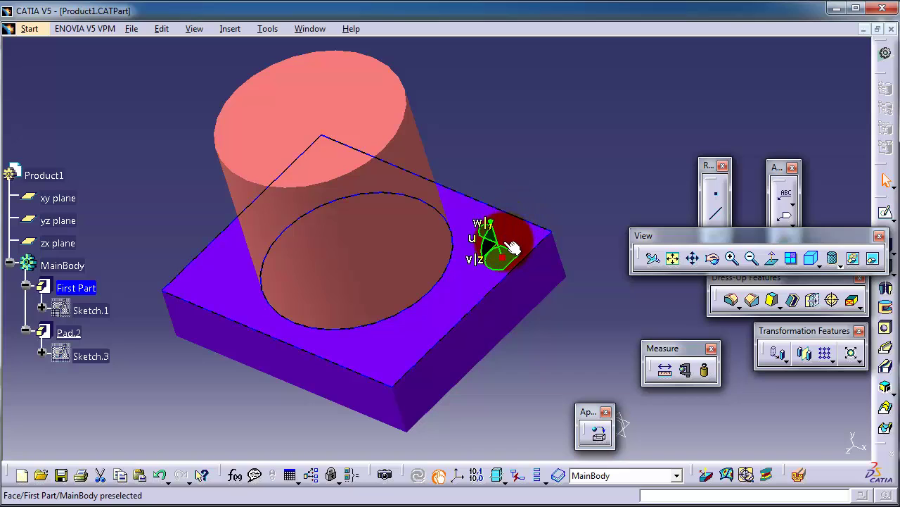
{"action": "left_click", "coordinate": [480, 278]}
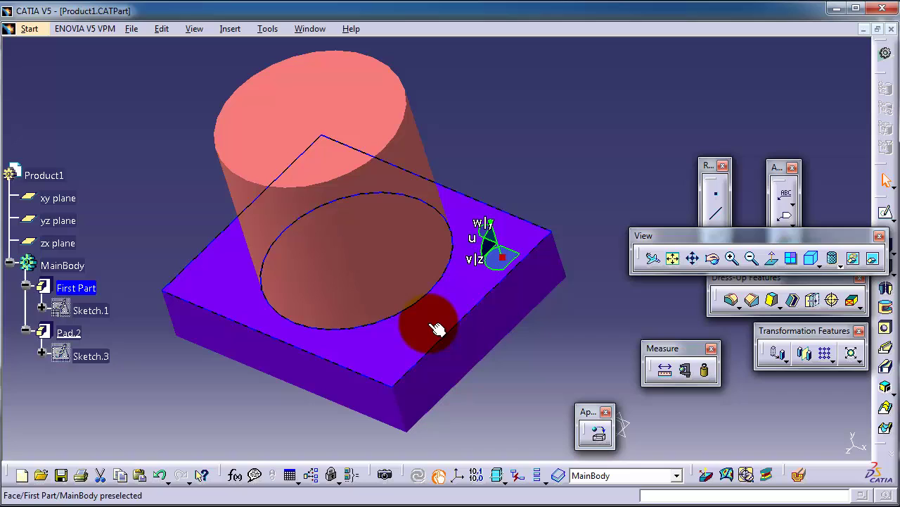
{"action": "mouse_move", "coordinate": [436, 329]}
{"action": "left_mouse_down"}
{"action": "mouse_move", "coordinate": [402, 387]}
{"action": "mouse_move", "coordinate": [521, 255]}
{"action": "left_mouse_up"}
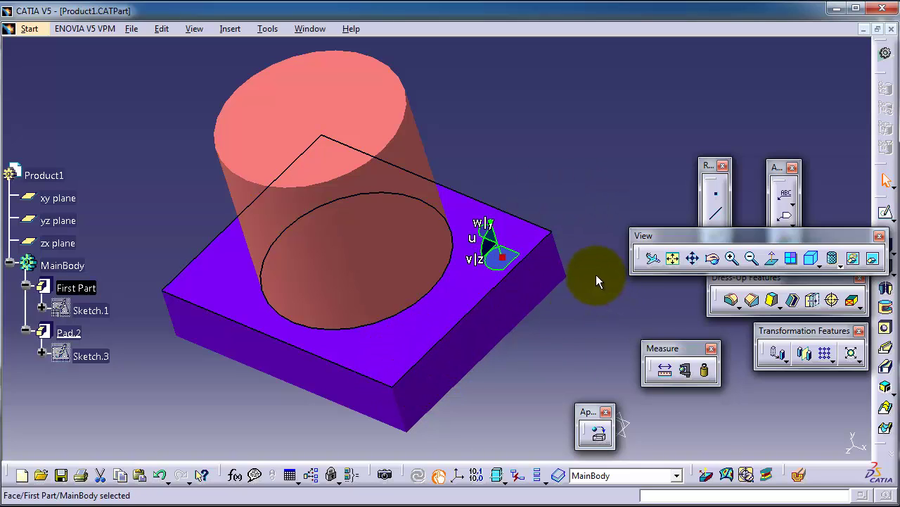
Try to move the whole MainBody with the compass.
{"action": "left_click", "coordinate": [59, 266]}
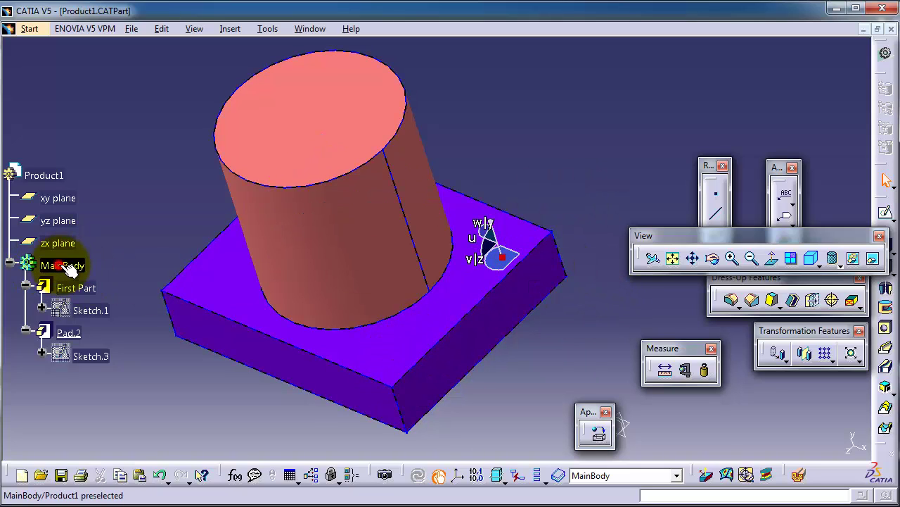
{"action": "left_click", "coordinate": [518, 266]}
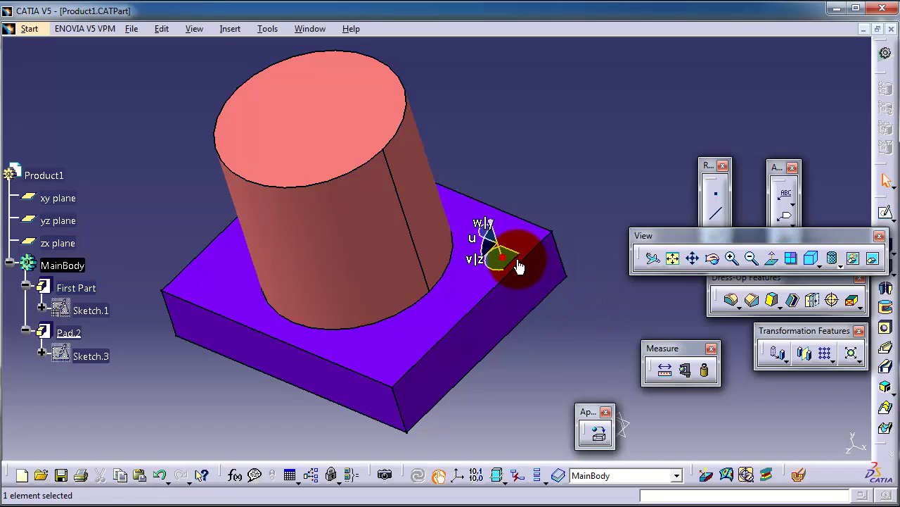
{"action": "mouse_move", "coordinate": [515, 262]}
{"action": "left_mouse_down"}
{"action": "mouse_move", "coordinate": [536, 243]}
{"action": "mouse_move", "coordinate": [526, 245]}
{"action": "left_mouse_up"}
Select First Part and shift the plate with the compass away from the cylinder and back across it, updating the part after each move.
{"action": "left_click", "coordinate": [44, 288]}
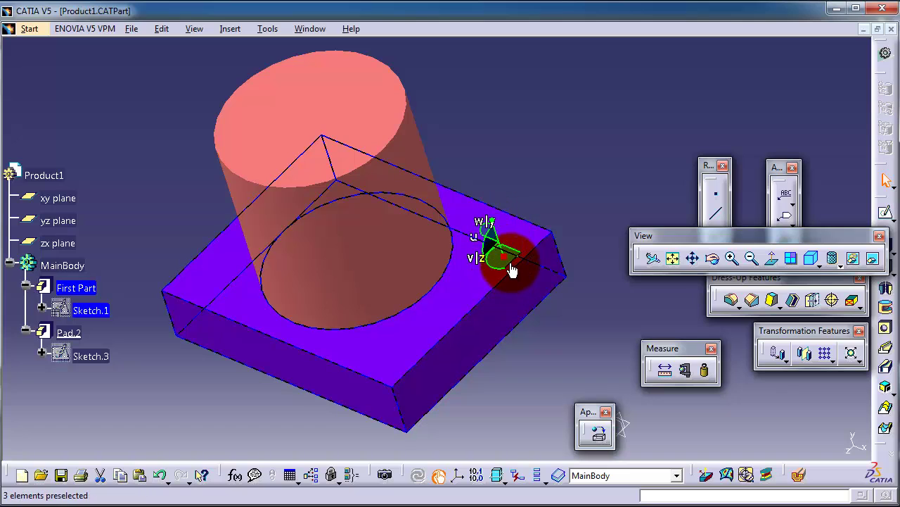
{"action": "mouse_move", "coordinate": [512, 270]}
{"action": "left_mouse_down"}
{"action": "mouse_move", "coordinate": [490, 204]}
{"action": "mouse_move", "coordinate": [488, 257]}
{"action": "mouse_move", "coordinate": [504, 248]}
{"action": "mouse_move", "coordinate": [515, 263]}
{"action": "mouse_move", "coordinate": [507, 249]}
{"action": "mouse_move", "coordinate": [576, 182]}
{"action": "left_mouse_up"}
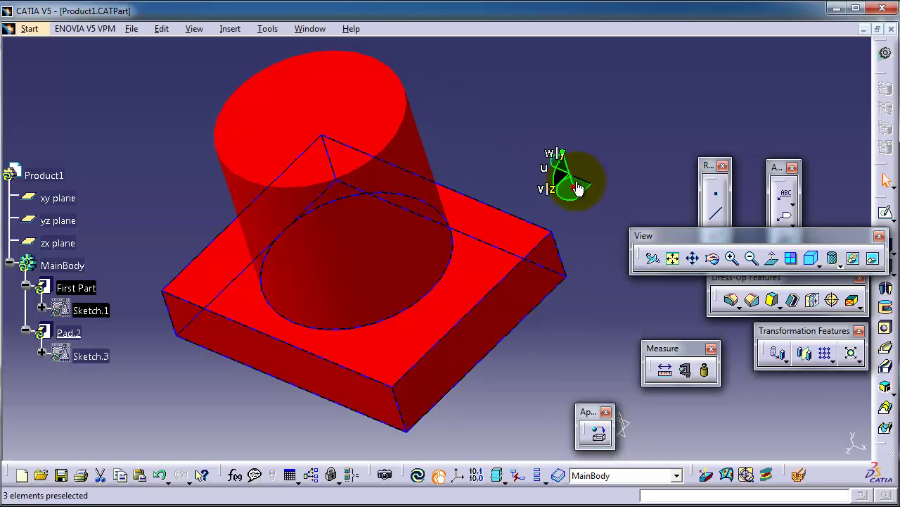
{"action": "left_click", "coordinate": [416, 476]}
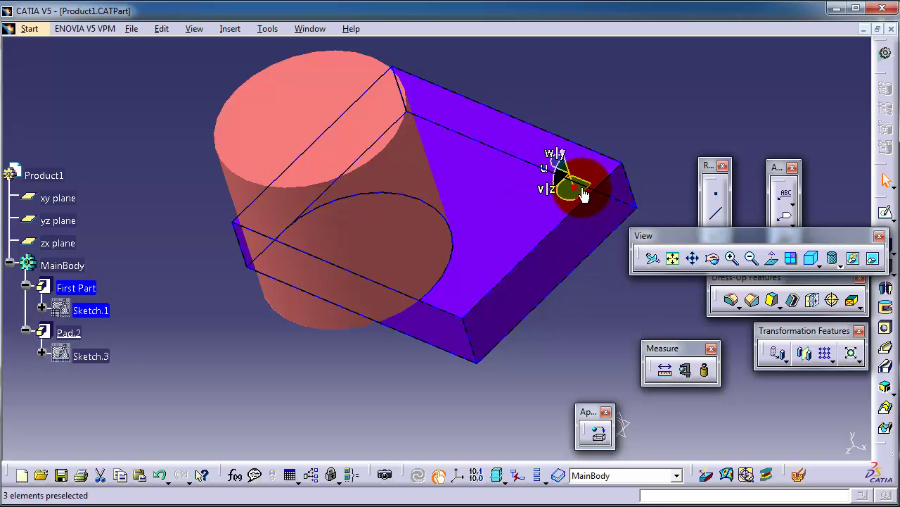
{"action": "mouse_move", "coordinate": [583, 200]}
{"action": "left_mouse_down"}
{"action": "mouse_move", "coordinate": [563, 211]}
{"action": "mouse_move", "coordinate": [558, 200]}
{"action": "mouse_move", "coordinate": [563, 155]}
{"action": "mouse_move", "coordinate": [545, 164]}
{"action": "mouse_move", "coordinate": [567, 195]}
{"action": "mouse_move", "coordinate": [584, 196]}
{"action": "mouse_move", "coordinate": [534, 158]}
{"action": "mouse_move", "coordinate": [458, 123]}
{"action": "mouse_move", "coordinate": [466, 125]}
{"action": "left_mouse_up"}
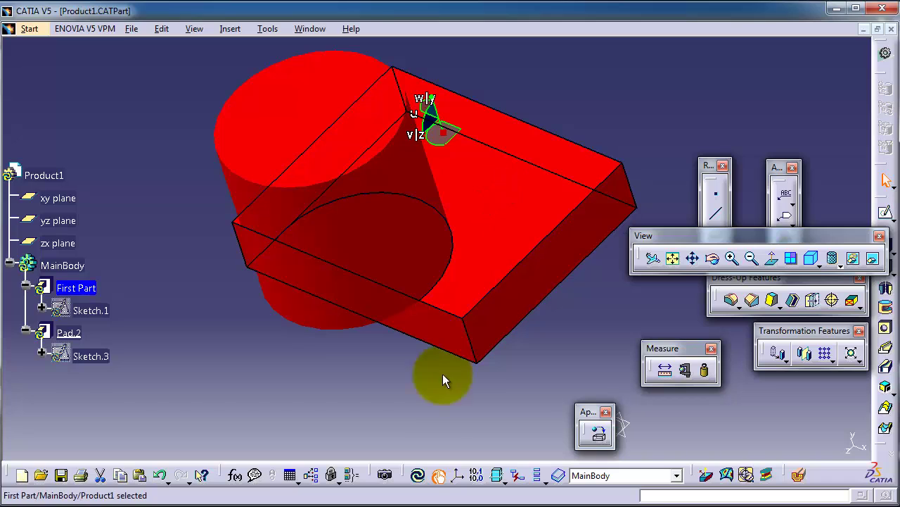
{"action": "left_click", "coordinate": [418, 475]}
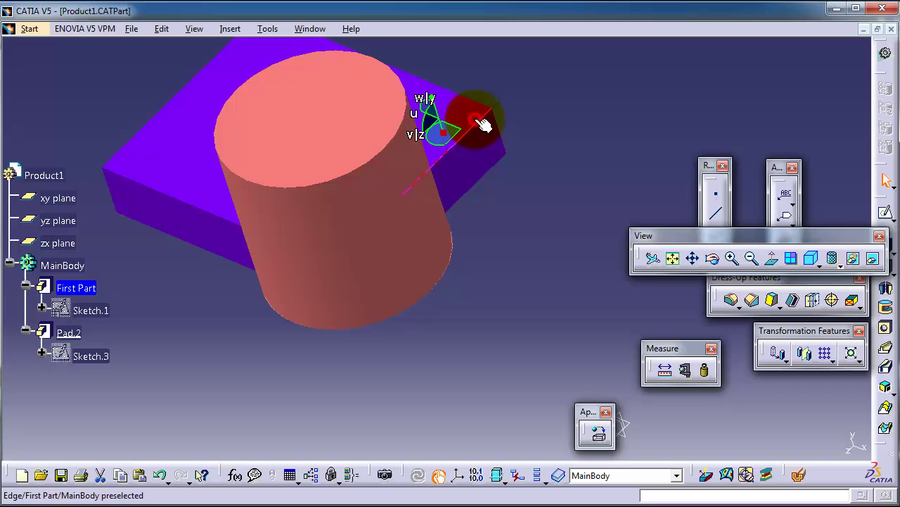
Nudge the First Part plate slightly, raise it with the compass along the w|y axis, and update the part after each move.
{"action": "mouse_move", "coordinate": [442, 131]}
{"action": "left_mouse_down"}
{"action": "mouse_move", "coordinate": [411, 110]}
{"action": "mouse_move", "coordinate": [442, 120]}
{"action": "left_mouse_up"}
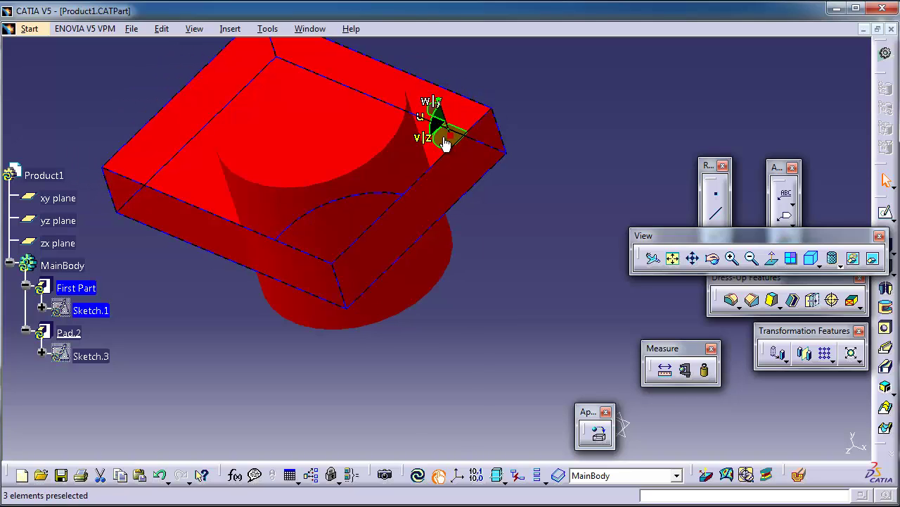
{"action": "left_click", "coordinate": [418, 475]}
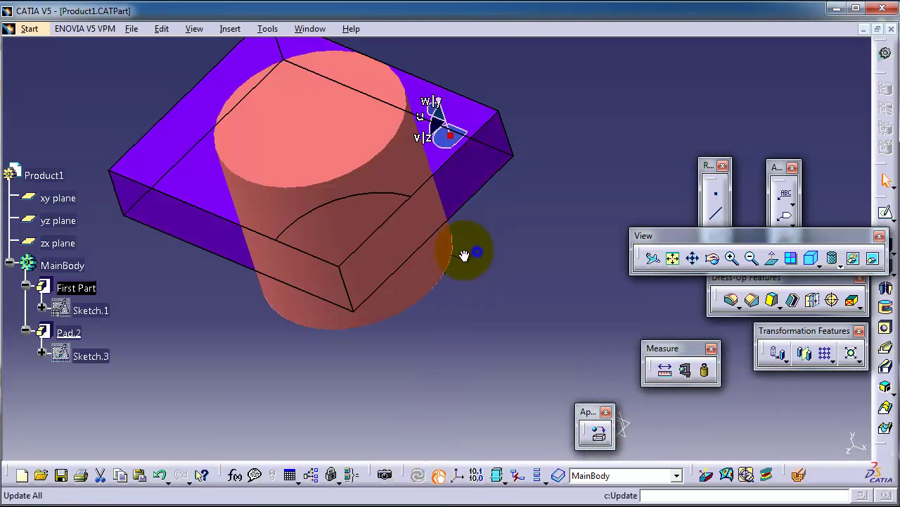
{"action": "middle_click_drag", "start_coordinate": [465, 255], "coordinate": [398, 201]}
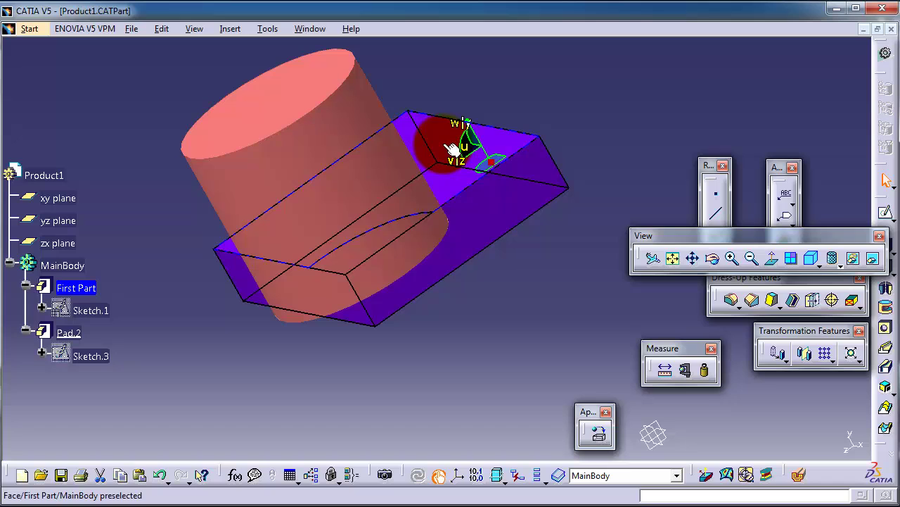
{"action": "left_click_drag", "start_coordinate": [484, 153], "coordinate": [427, 91]}
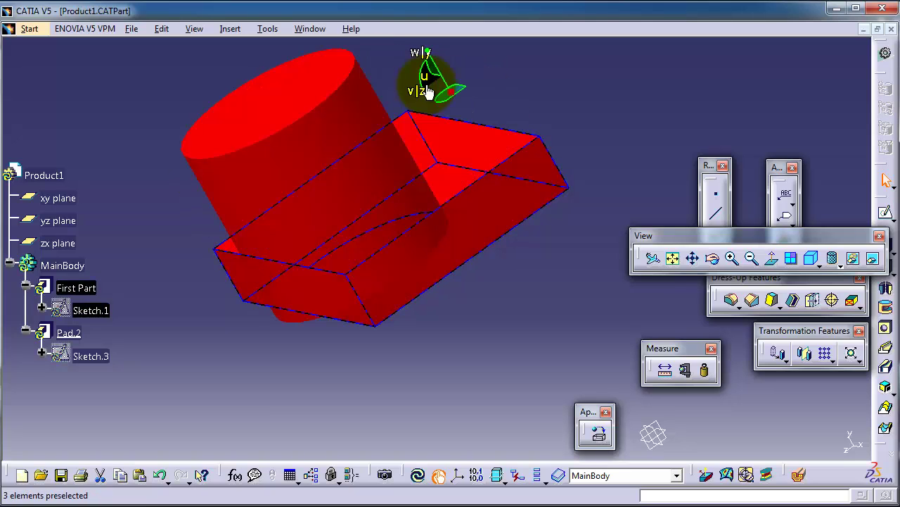
{"action": "left_click", "coordinate": [419, 473]}
{"action": "middle_click_drag", "start_coordinate": [432, 304], "coordinate": [436, 341]}
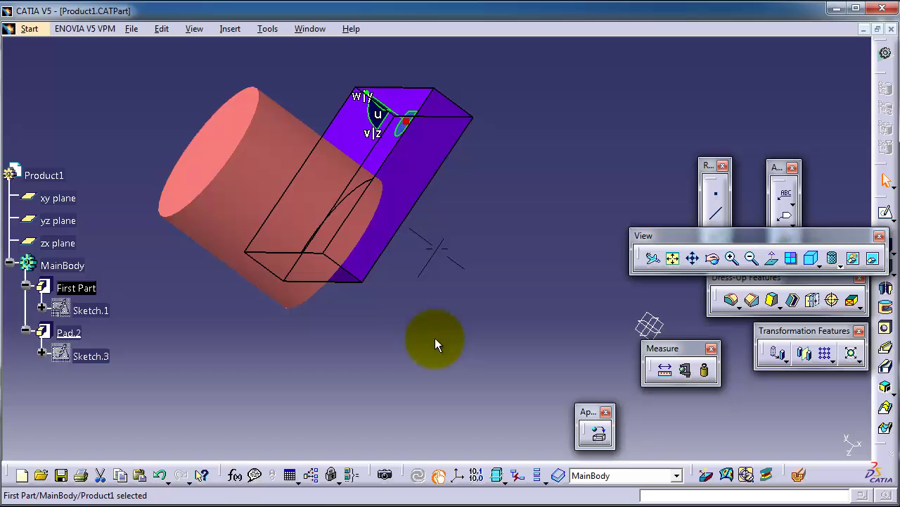
{"action": "middle_click_drag", "start_coordinate": [439, 256], "coordinate": [483, 260]}
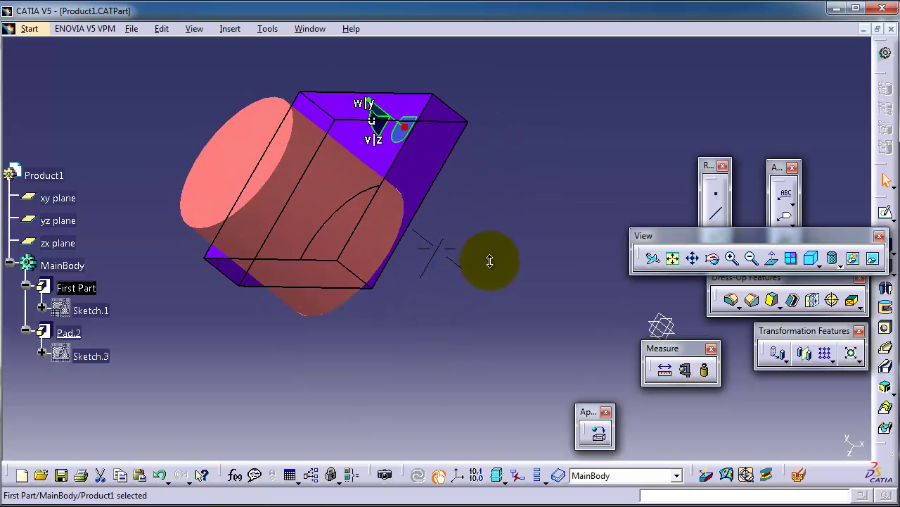
{"action": "left_click", "coordinate": [385, 125]}
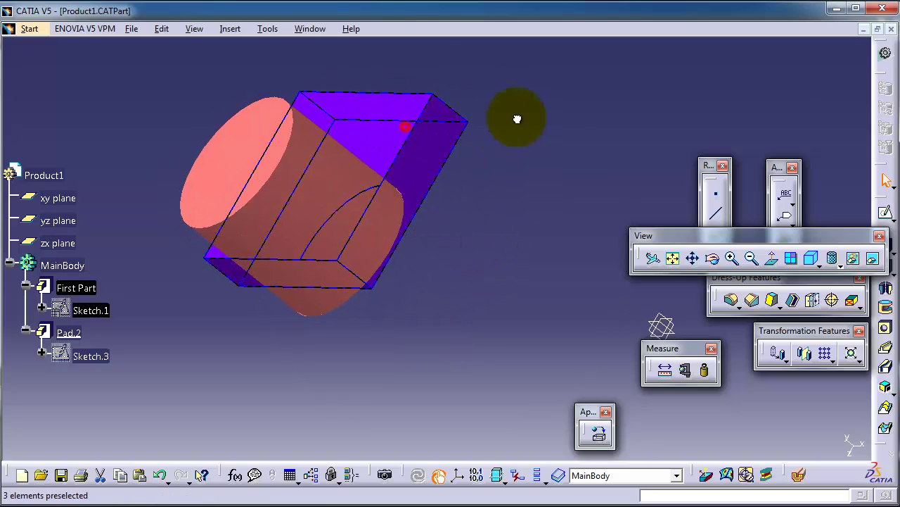
{"action": "middle_click_drag", "start_coordinate": [522, 218], "coordinate": [588, 230]}
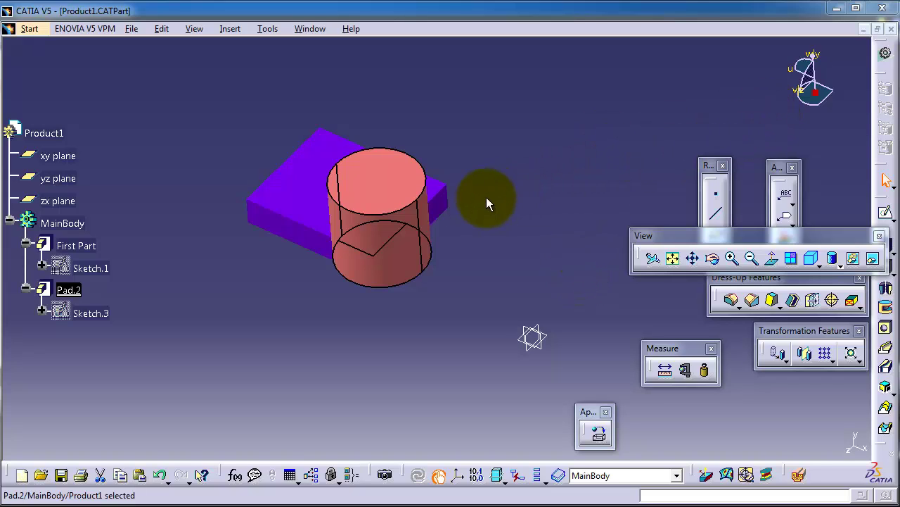
Attach the compass to the top face of the Pad.2 cylinder.
{"action": "middle_click_drag", "start_coordinate": [483, 194], "coordinate": [460, 157]}
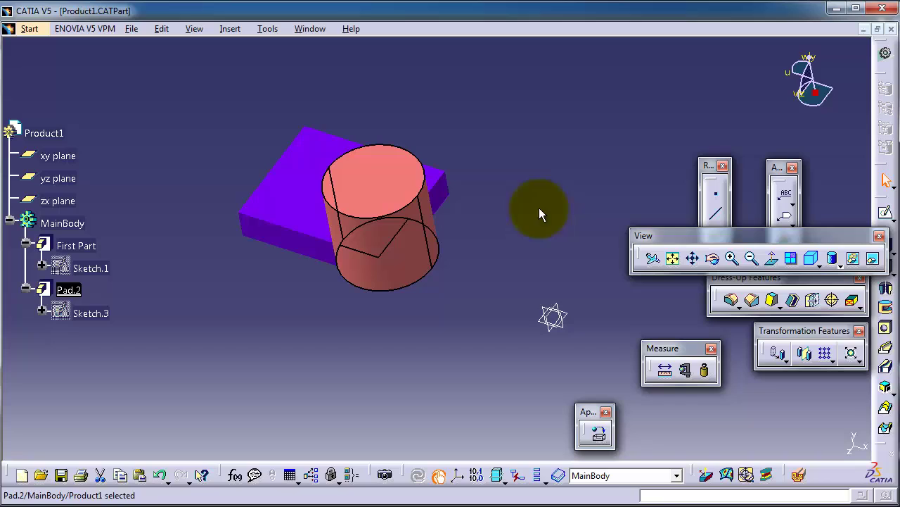
{"action": "left_click_drag", "start_coordinate": [811, 90], "coordinate": [391, 185]}
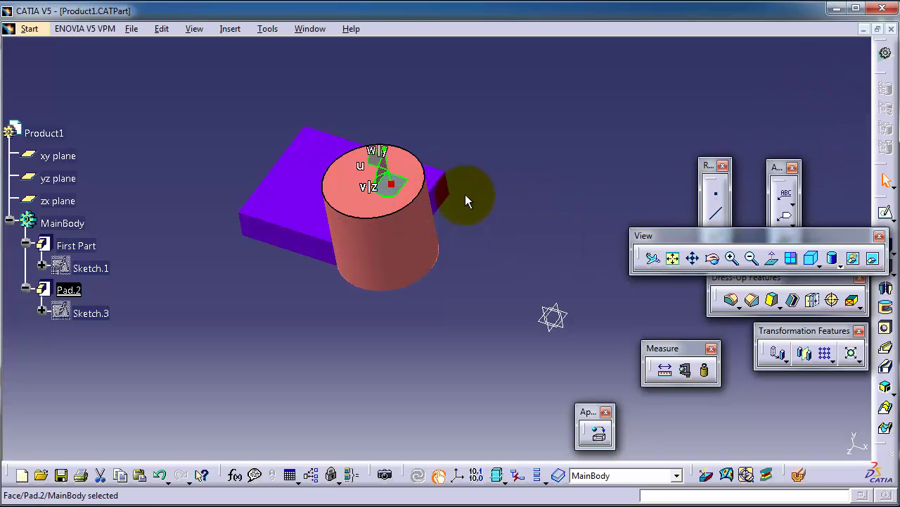
{"action": "left_click", "coordinate": [287, 201]}
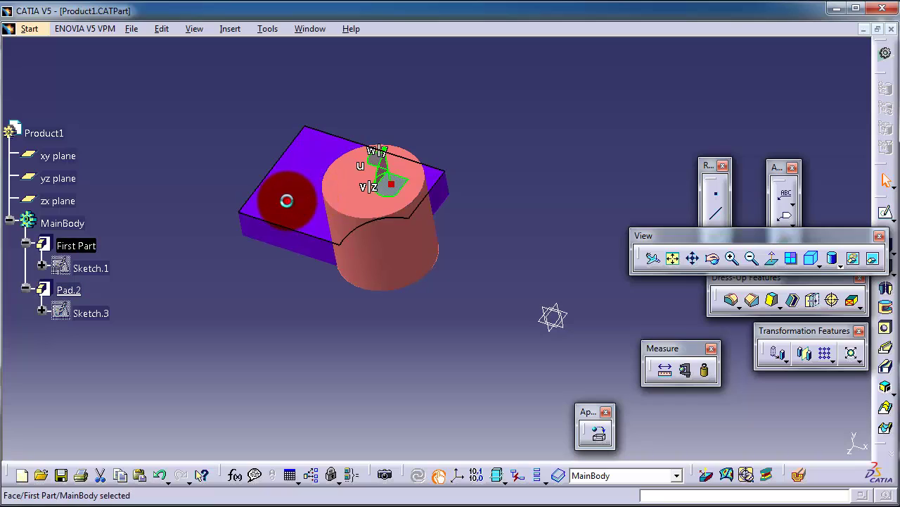
Select the Pad.2 cylinder, rotate it about the compass's w|y axis, and update the part.
{"action": "left_click", "coordinate": [378, 260]}
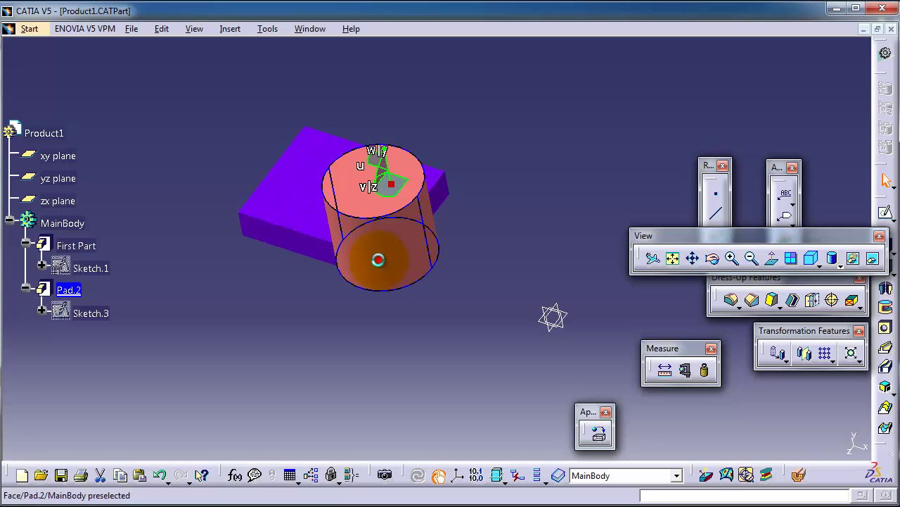
{"action": "middle_click_drag", "start_coordinate": [474, 143], "coordinate": [451, 130]}
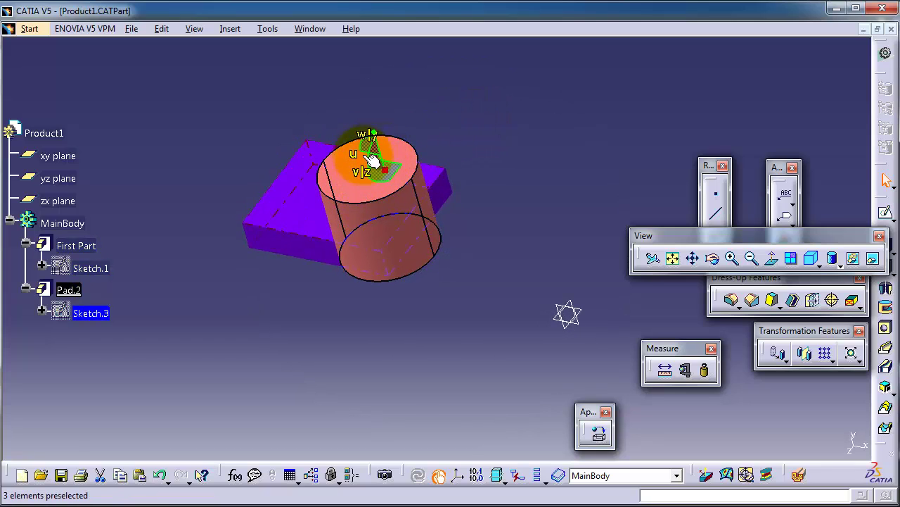
{"action": "mouse_move", "coordinate": [484, 152]}
{"action": "middle_mouse_down"}
{"action": "mouse_move", "coordinate": [487, 142]}
{"action": "mouse_move", "coordinate": [485, 159]}
{"action": "middle_mouse_up"}
{"action": "left_click_drag", "start_coordinate": [385, 144], "coordinate": [420, 171]}
{"action": "left_click", "coordinate": [418, 476]}
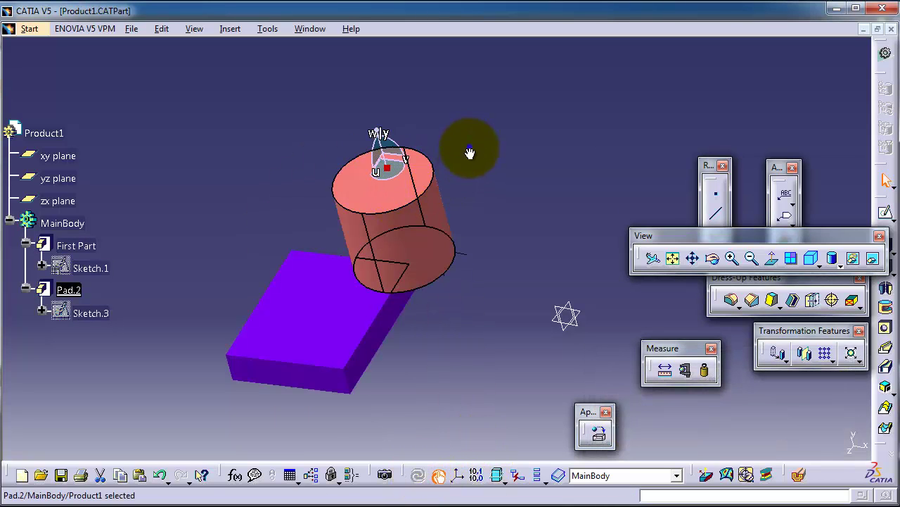
Tilt the Pad.2 cylinder by rotating the compass on its top face.
{"action": "middle_click_drag", "start_coordinate": [470, 152], "coordinate": [431, 227]}
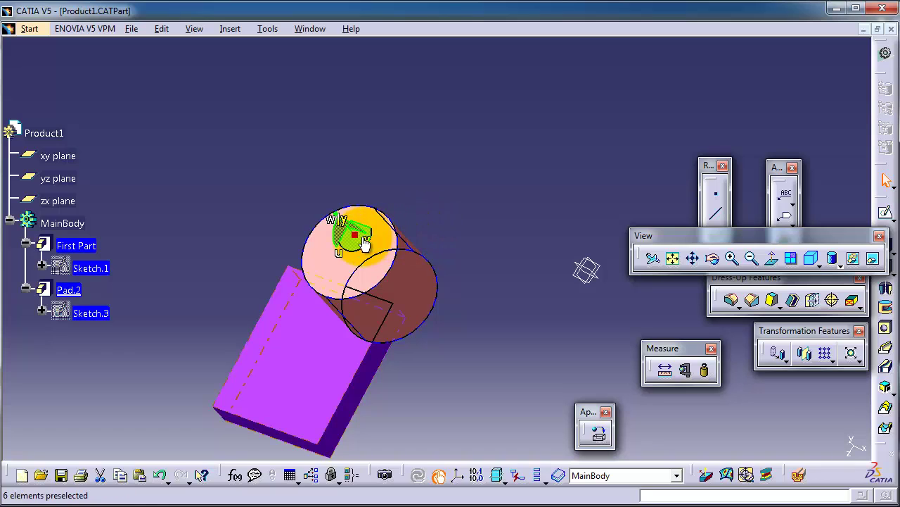
{"action": "left_click_drag", "start_coordinate": [334, 244], "coordinate": [363, 173]}
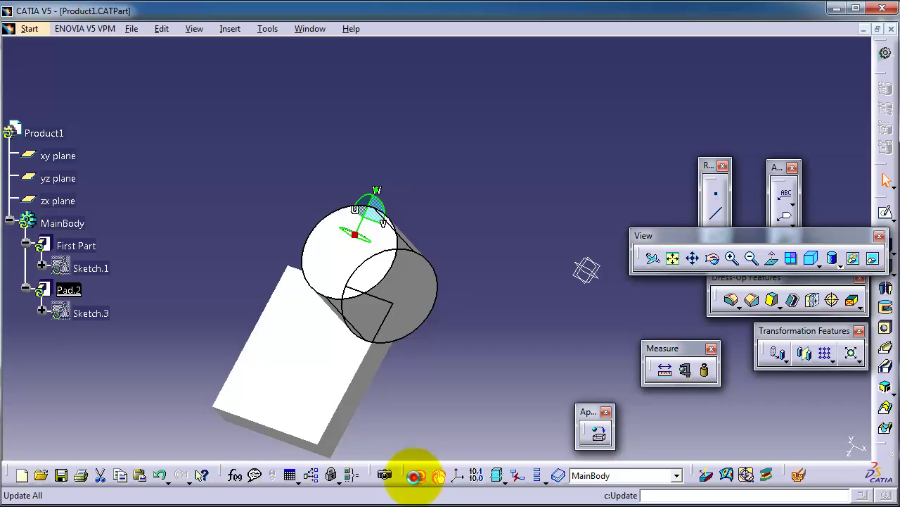